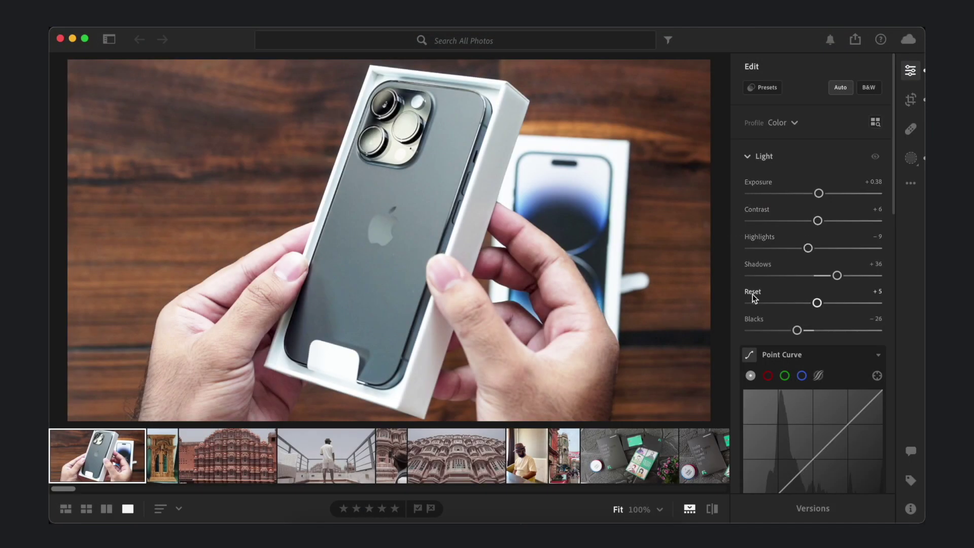
scroll(752, 298, "down", 5)
scroll(766, 305, "down", 5)
scroll(766, 305, "up", 1)
scroll(766, 113, "up", 2)
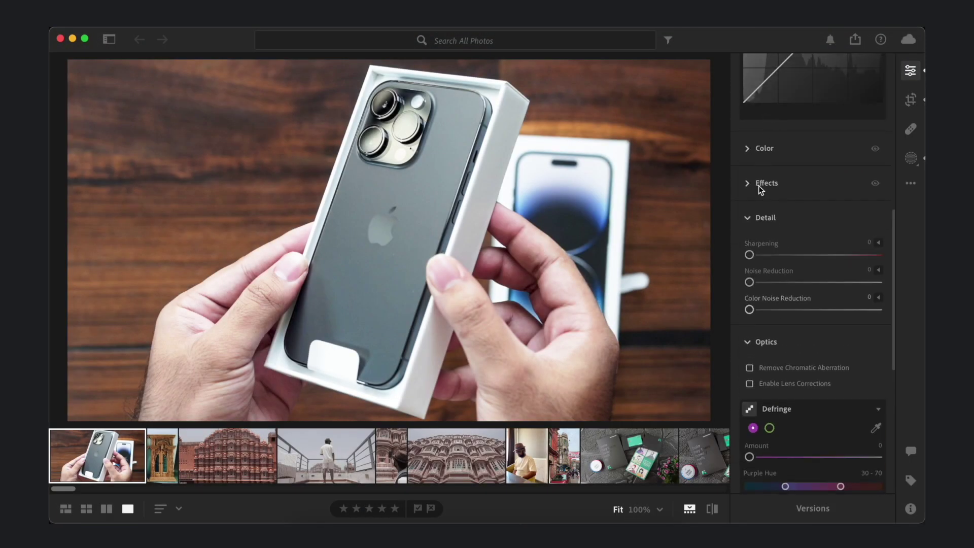
Expand the Effects and Color sections in Lightroom's Edit panel for the iPhone photo
left_click(758, 183)
left_click(764, 148)
scroll(770, 159, "up", 5)
scroll(770, 159, "up", 5)
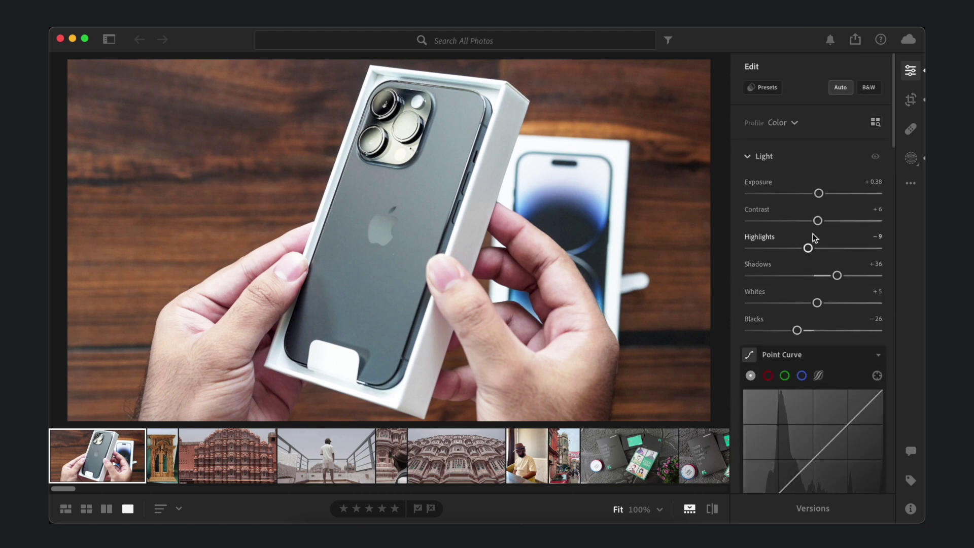
scroll(797, 329, "down", 5)
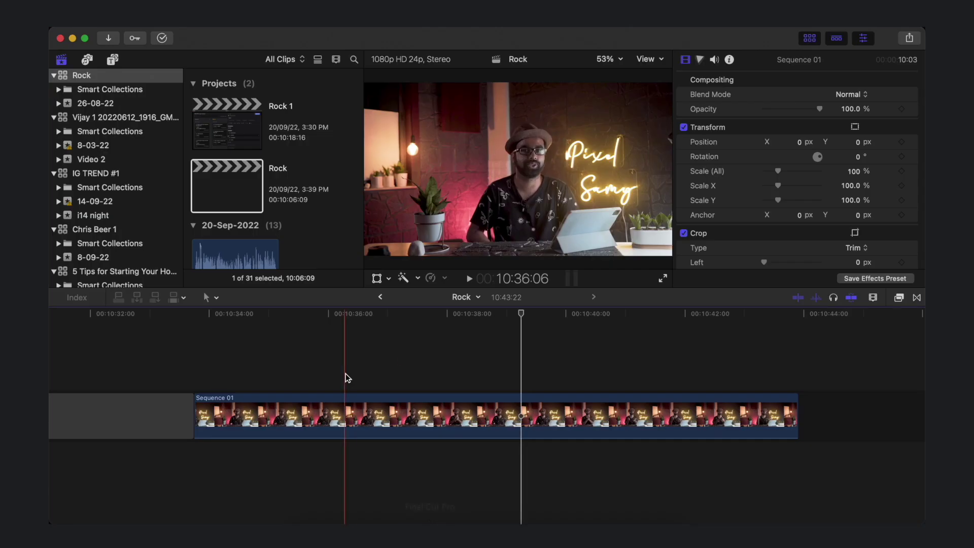
Select the Sequence 01 clip and check the Color inspector's corrections list
left_click(525, 415)
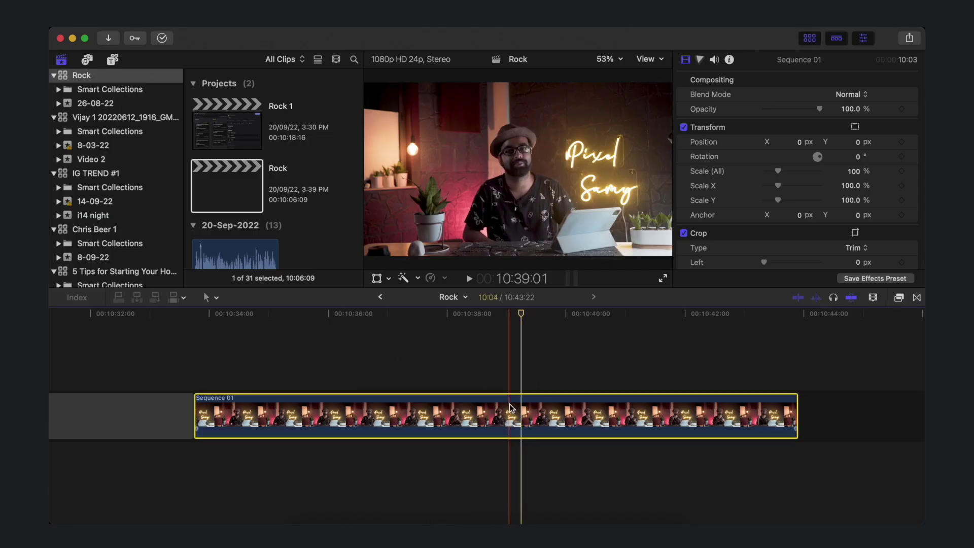
left_click(700, 59)
scroll(765, 159, "down", 3)
scroll(765, 159, "up", 3)
left_click(728, 80)
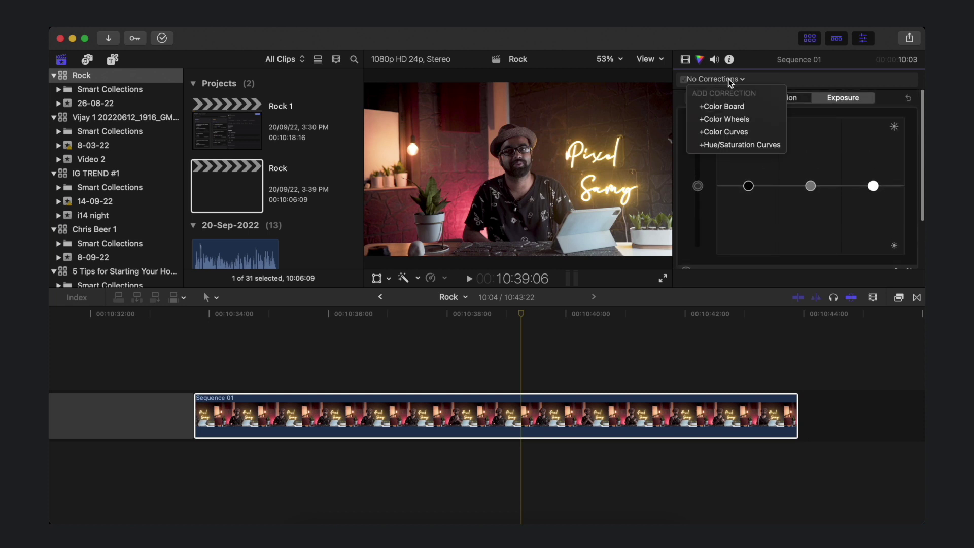
left_click(897, 304)
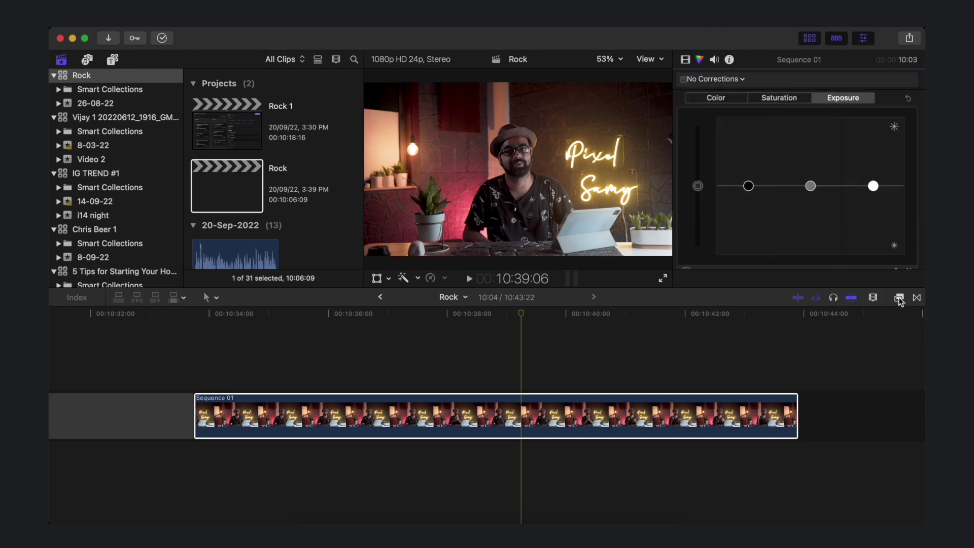
Drop ColorFinale from the video effects browser onto Sequence 01, then reselect the clip
left_click(900, 301)
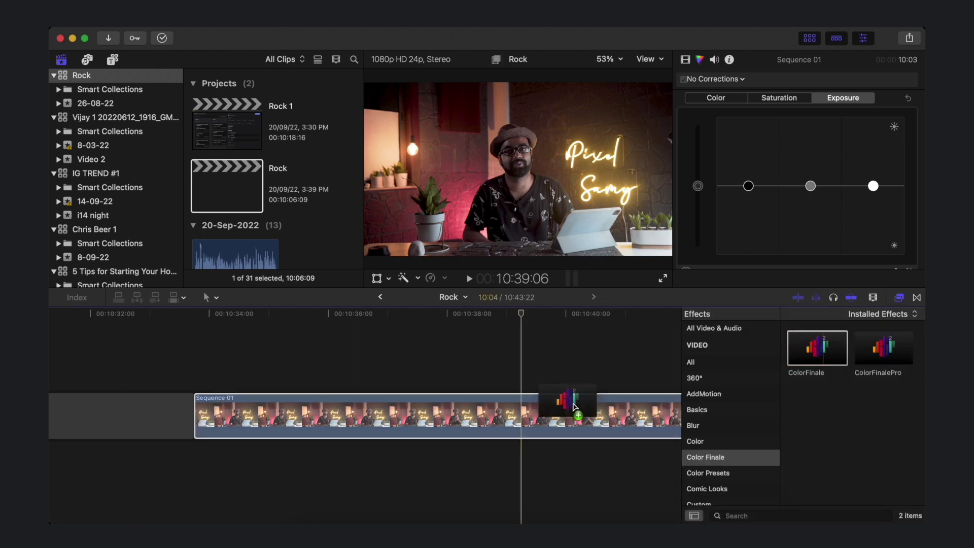
left_click_drag(817, 348, 566, 411)
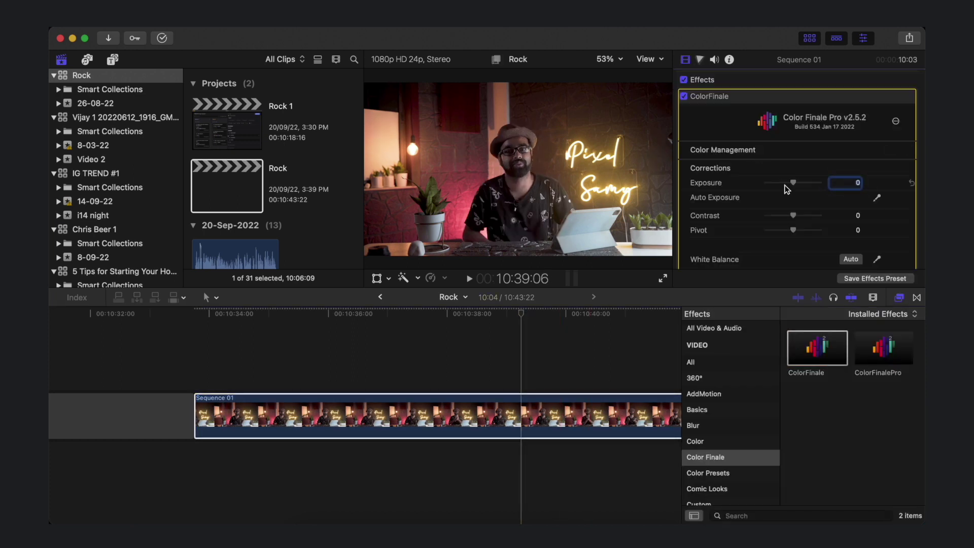
scroll(784, 184, "down", 5)
scroll(784, 185, "down", 5)
scroll(784, 185, "up", 5)
scroll(784, 189, "up", 5)
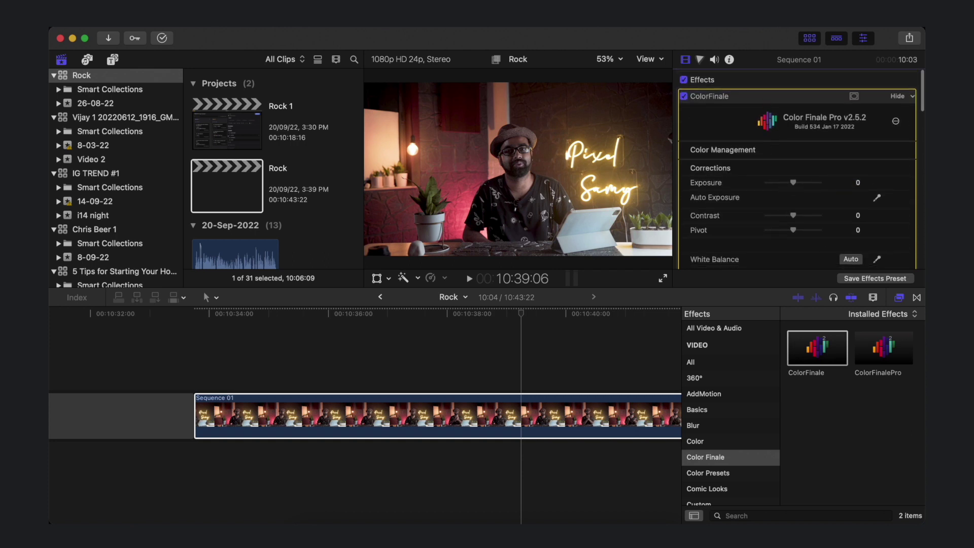
scroll(764, 101, "down", 10)
left_click(392, 345)
left_click(393, 403)
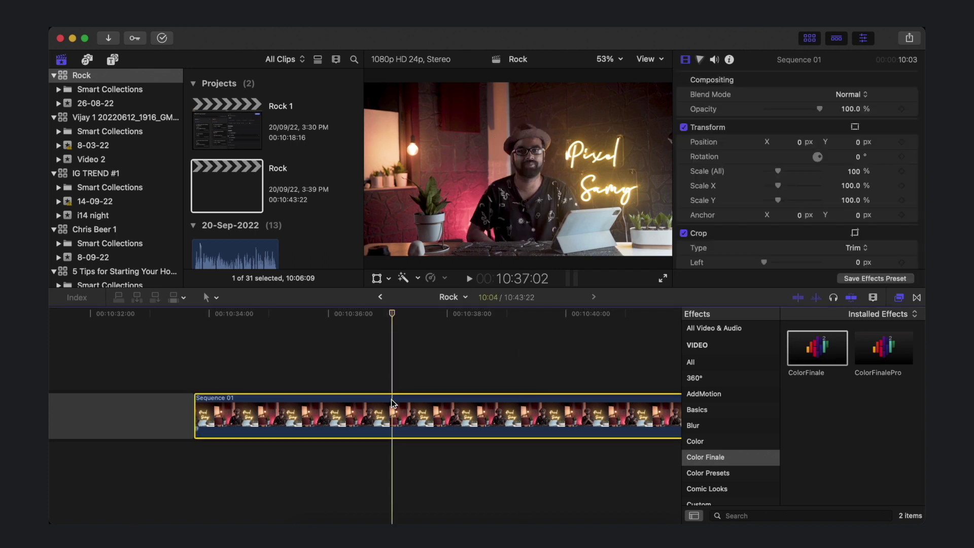
scroll(728, 383, "down", 3)
scroll(728, 383, "down", 1)
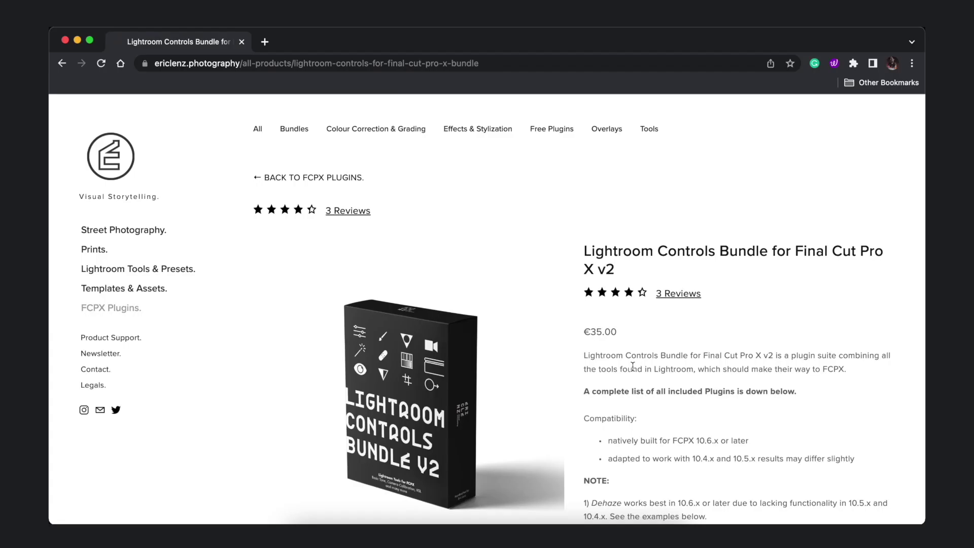
scroll(632, 370, "down", 2)
scroll(632, 370, "down", 1)
scroll(632, 369, "down", 1)
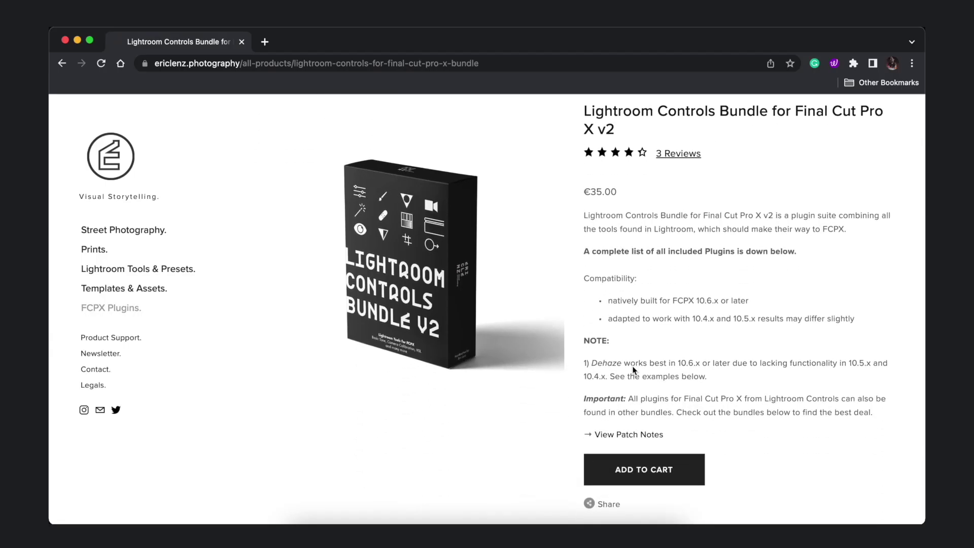
scroll(632, 369, "down", 3)
scroll(632, 368, "down", 2)
scroll(632, 369, "down", 1)
scroll(632, 368, "down", 2)
scroll(632, 368, "down", 3)
scroll(633, 368, "down", 1)
scroll(633, 368, "down", 1)
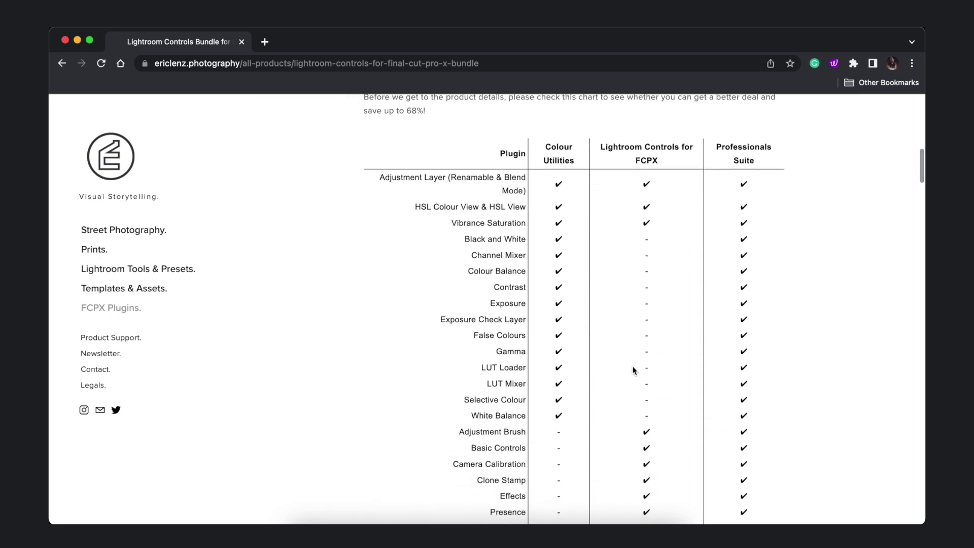
scroll(633, 369, "down", 5)
scroll(632, 371, "down", 1)
scroll(632, 371, "down", 1)
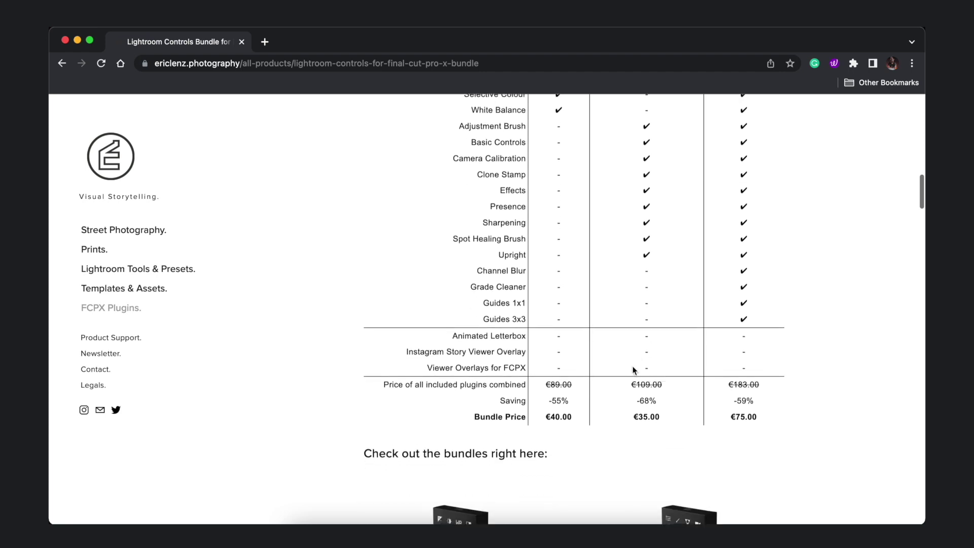
scroll(632, 369, "down", 5)
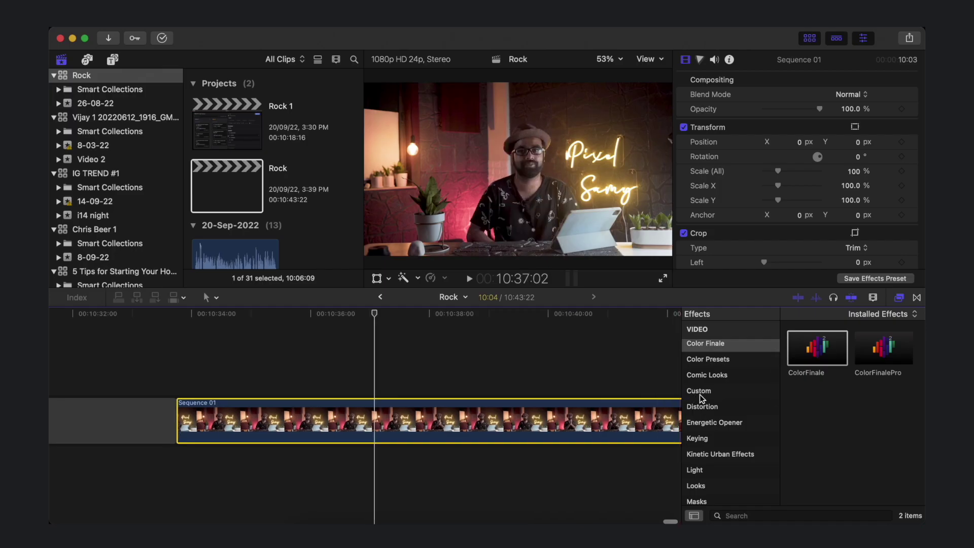
Drop Basic Controls, Camera Calibration and HSL from the Custom effects onto Sequence 01
left_click_drag(814, 352, 548, 418)
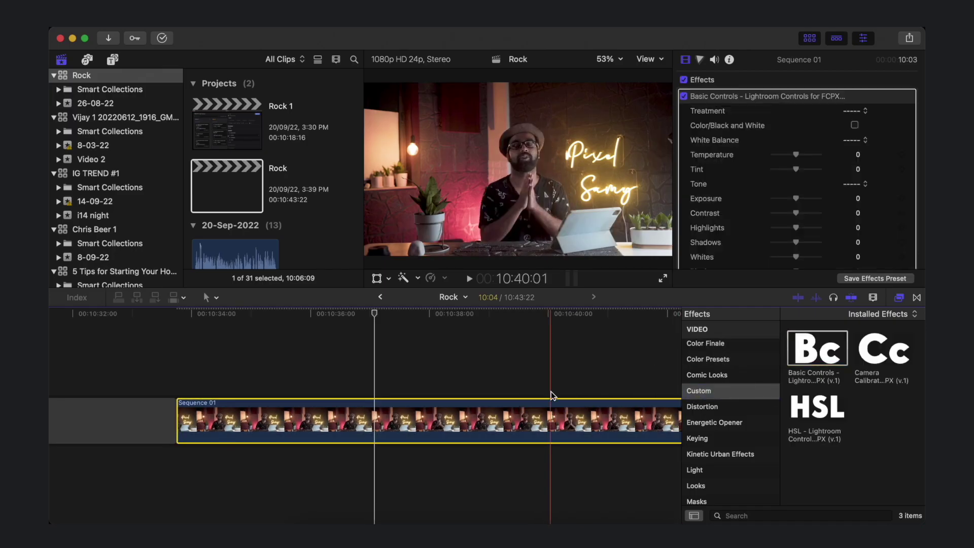
left_click_drag(882, 352, 548, 437)
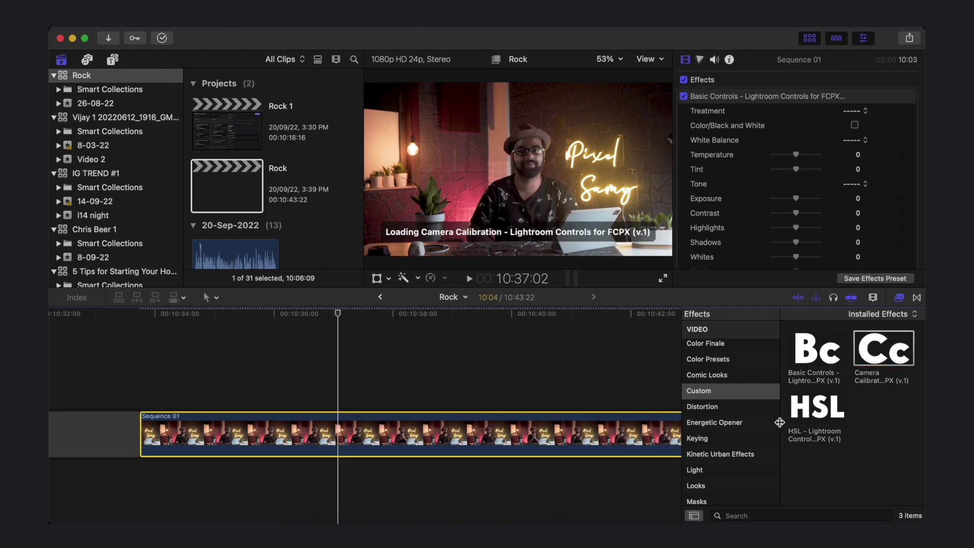
left_click_drag(816, 409, 625, 425)
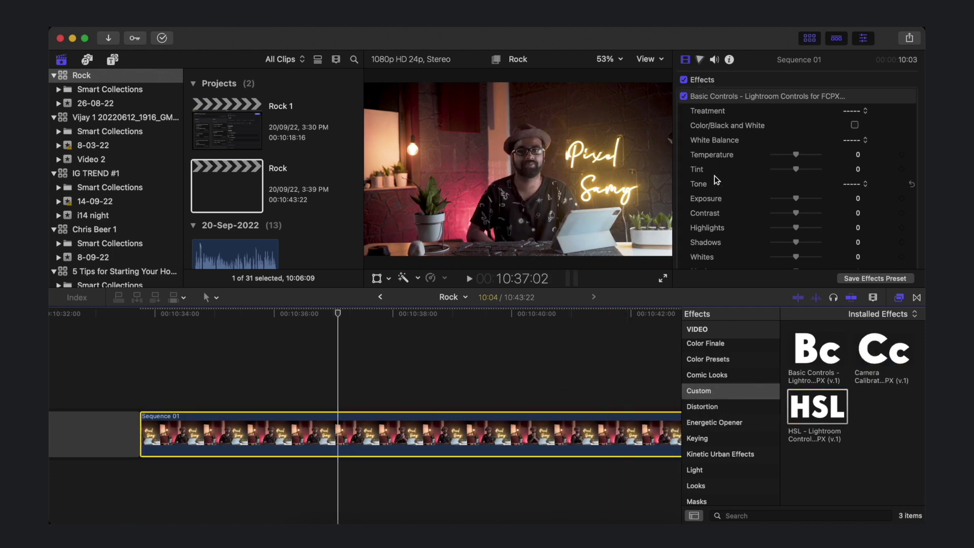
left_click(738, 162)
scroll(738, 162, "down", 10)
scroll(740, 153, "down", 5)
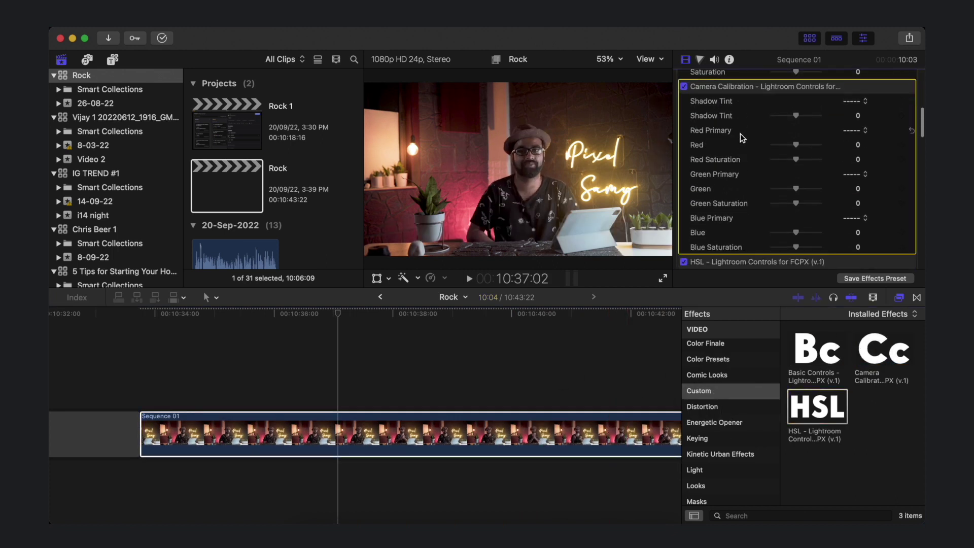
scroll(740, 137, "down", 3)
scroll(742, 130, "down", 3)
scroll(733, 163, "down", 1)
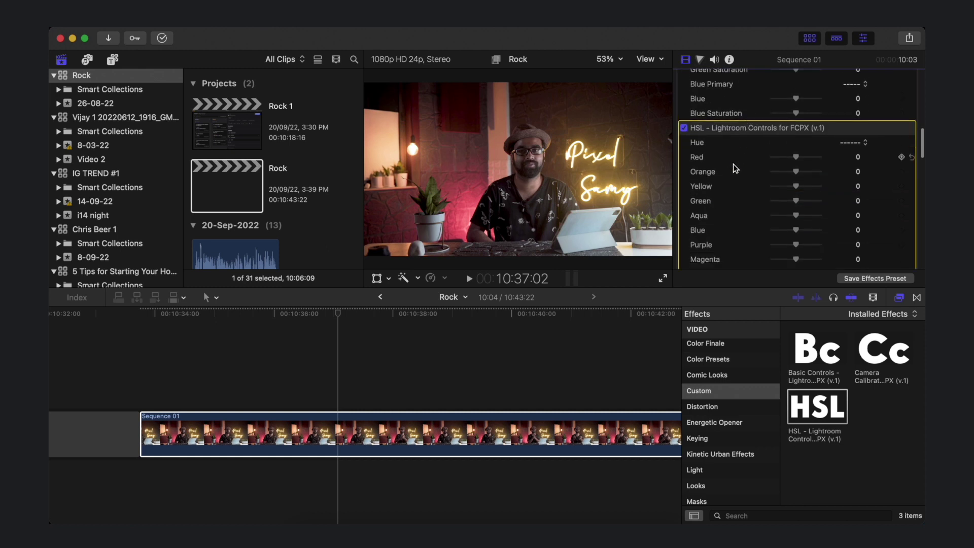
scroll(733, 163, "down", 3)
scroll(732, 164, "down", 3)
scroll(733, 164, "down", 5)
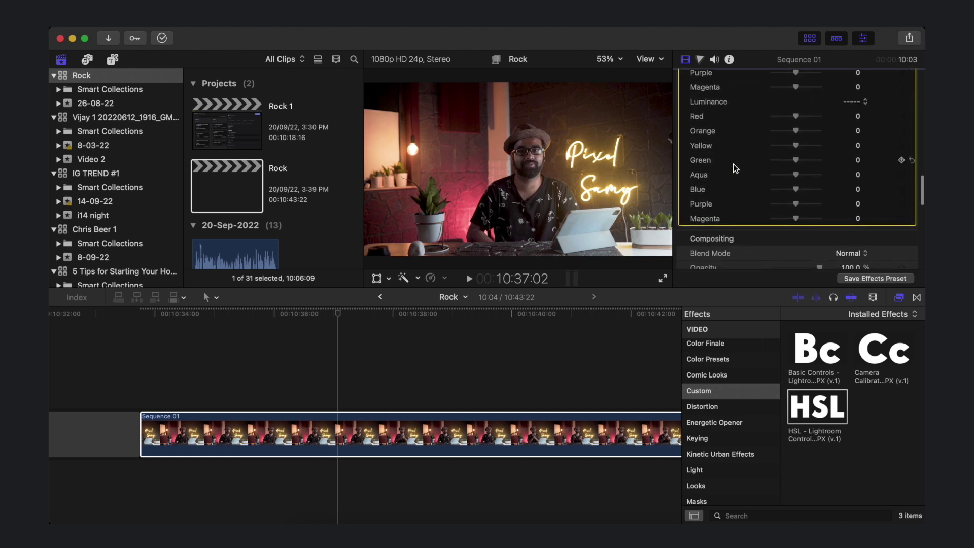
scroll(733, 164, "up", 10)
scroll(732, 164, "up", 10)
scroll(733, 164, "down", 2)
scroll(732, 164, "up", 1)
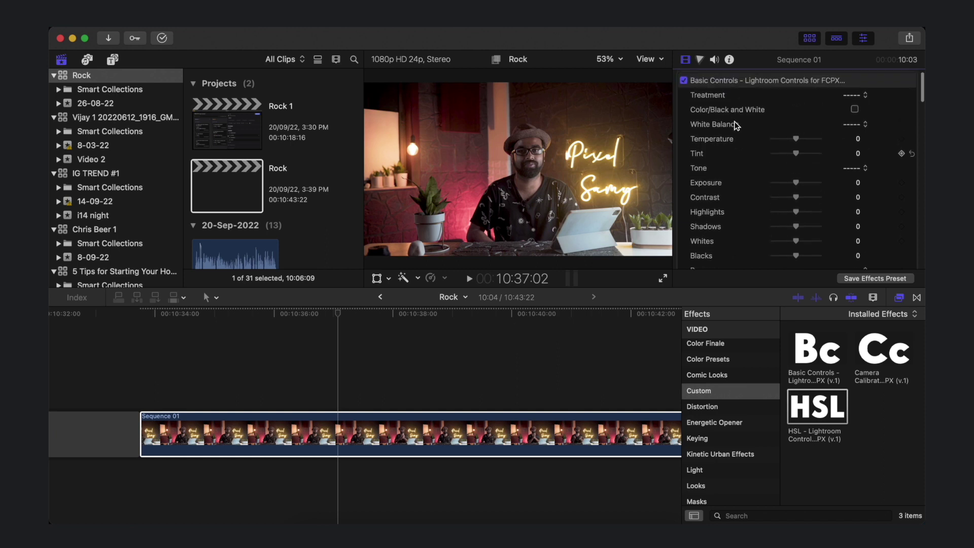
scroll(714, 100, "down", 1)
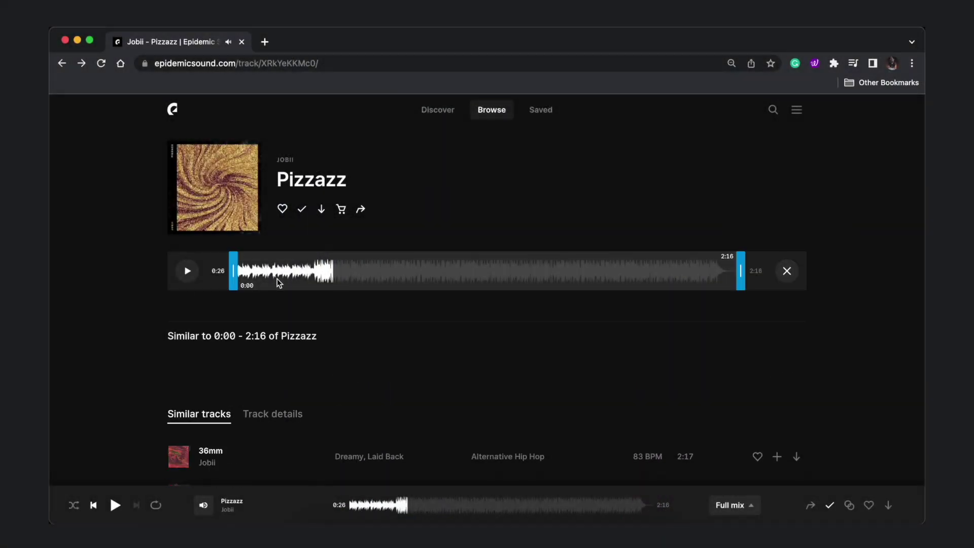
Set Pizzazz's matching range to 0:18–0:46 and briefly preview the track
left_click_drag(233, 273, 300, 272)
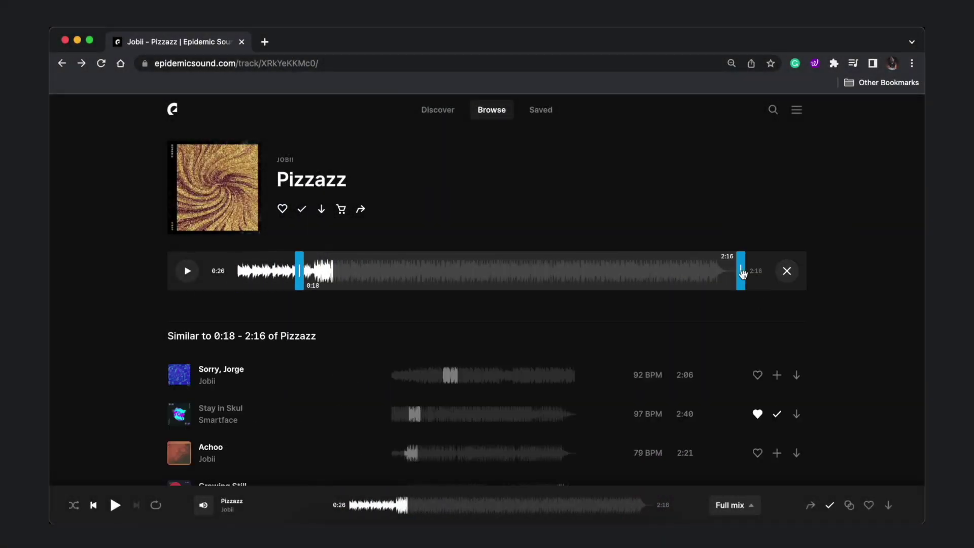
left_click_drag(742, 273, 351, 272)
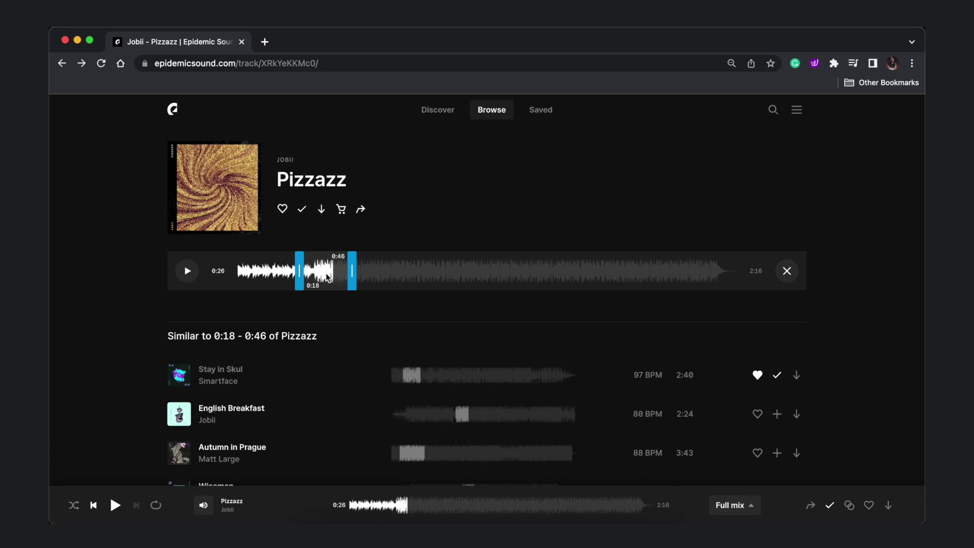
scroll(339, 345, "down", 1)
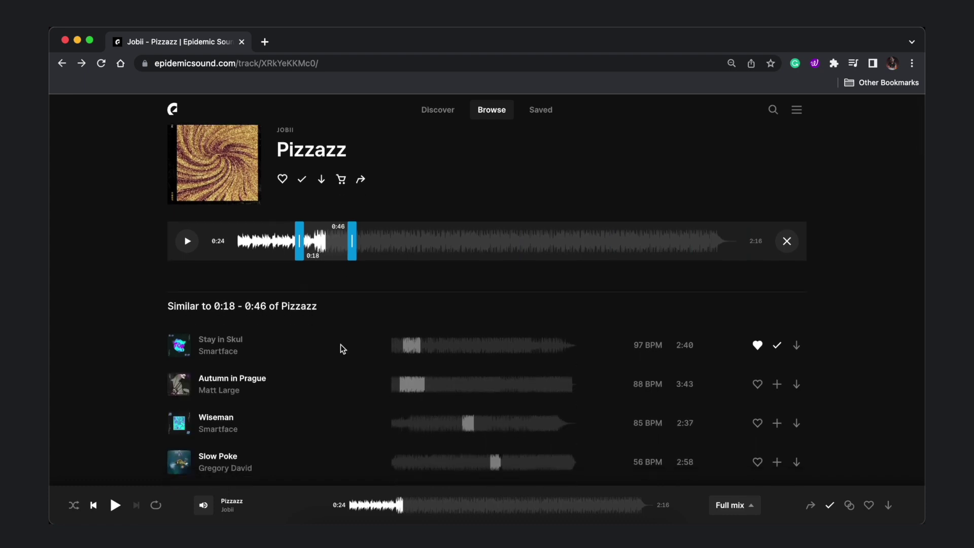
scroll(206, 320, "down", 1)
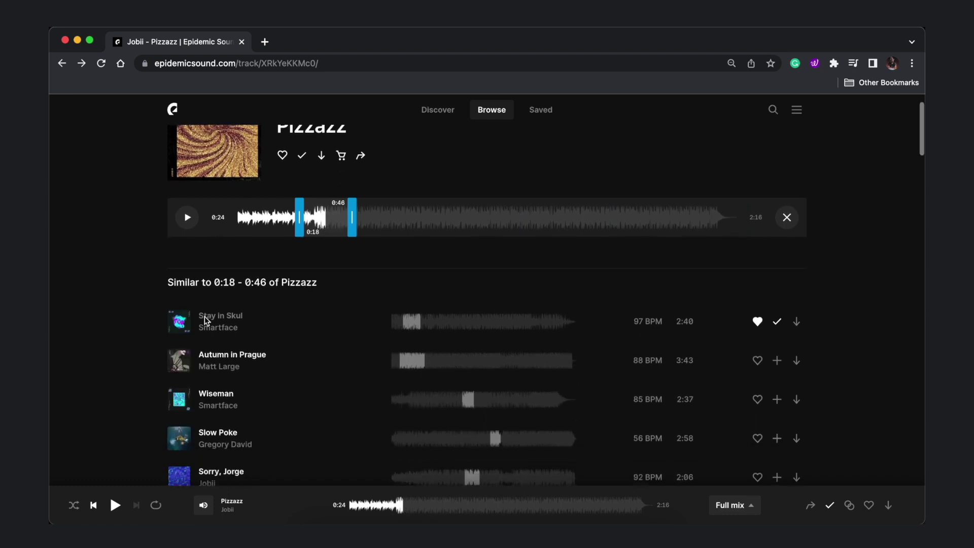
scroll(228, 328, "down", 2)
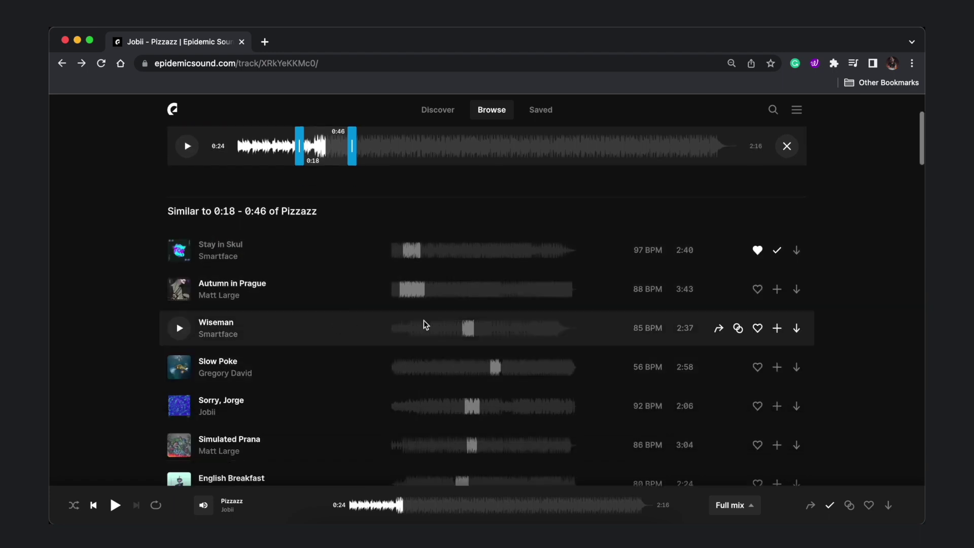
scroll(456, 292, "down", 2)
scroll(467, 255, "down", 1)
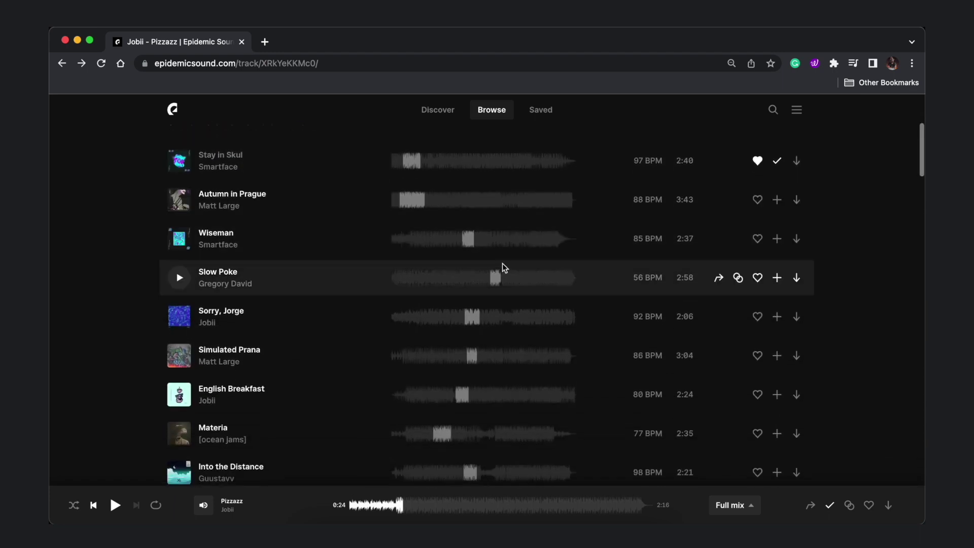
scroll(504, 270, "down", 1)
scroll(459, 326, "down", 3)
scroll(455, 330, "down", 2)
scroll(455, 330, "up", 1)
scroll(455, 330, "up", 5)
left_click(187, 271)
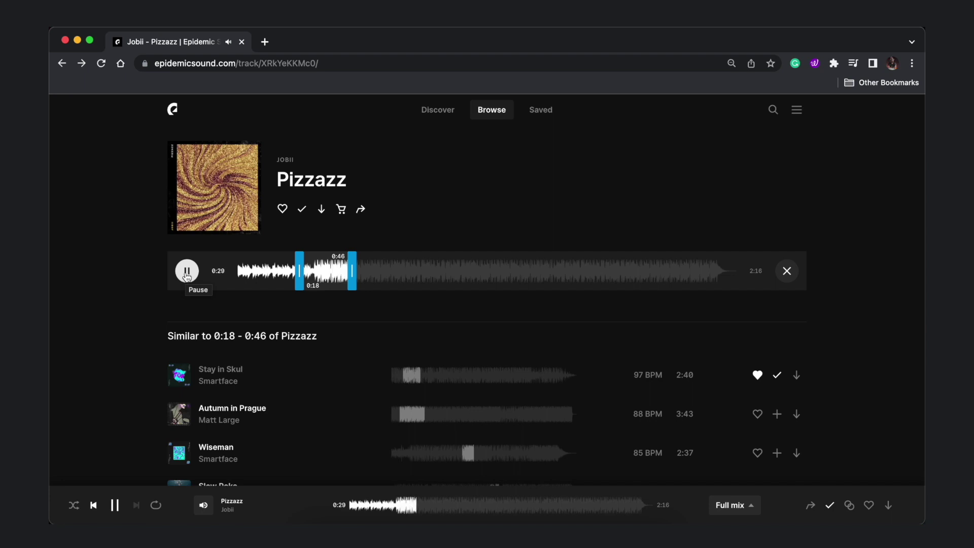
left_click(187, 271)
scroll(183, 275, "down", 1)
scroll(181, 274, "down", 2)
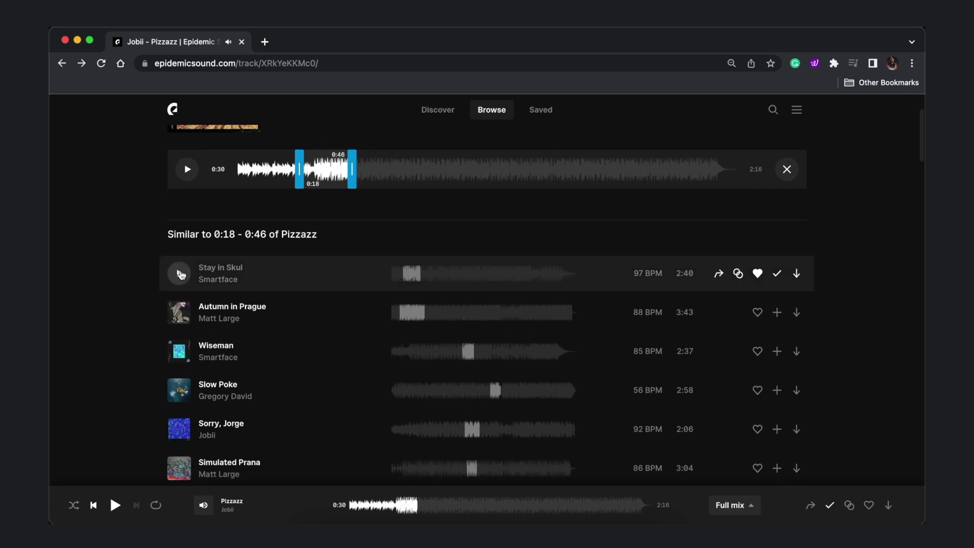
Preview the similar tracks Stay in Skul, Autumn in Prague, then Wiseman by Smartface
left_click(181, 275)
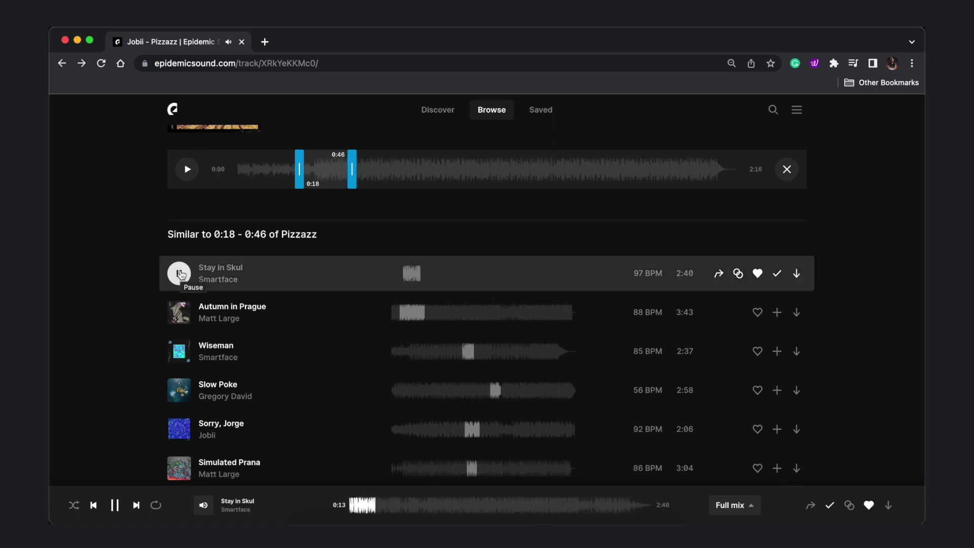
left_click(180, 312)
scroll(181, 317, "down", 1)
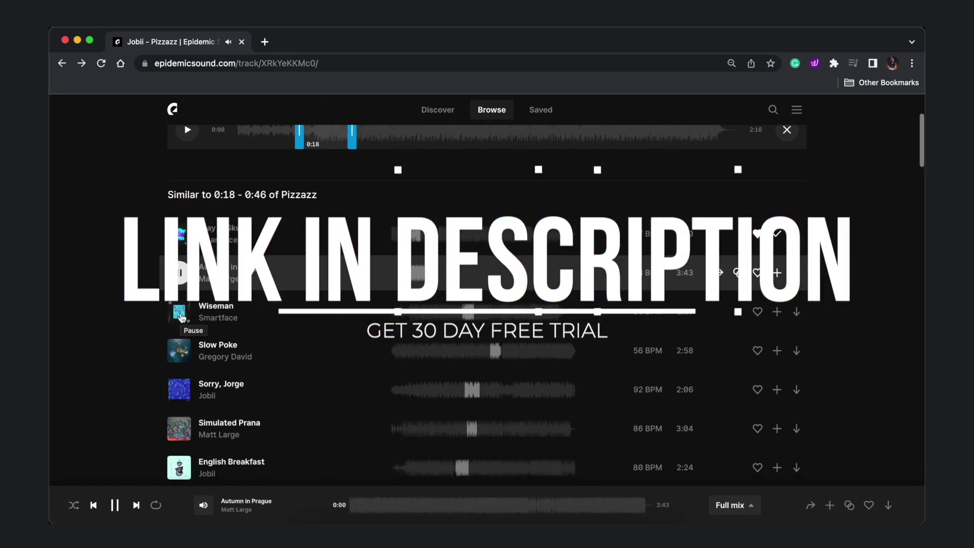
scroll(180, 327, "down", 1)
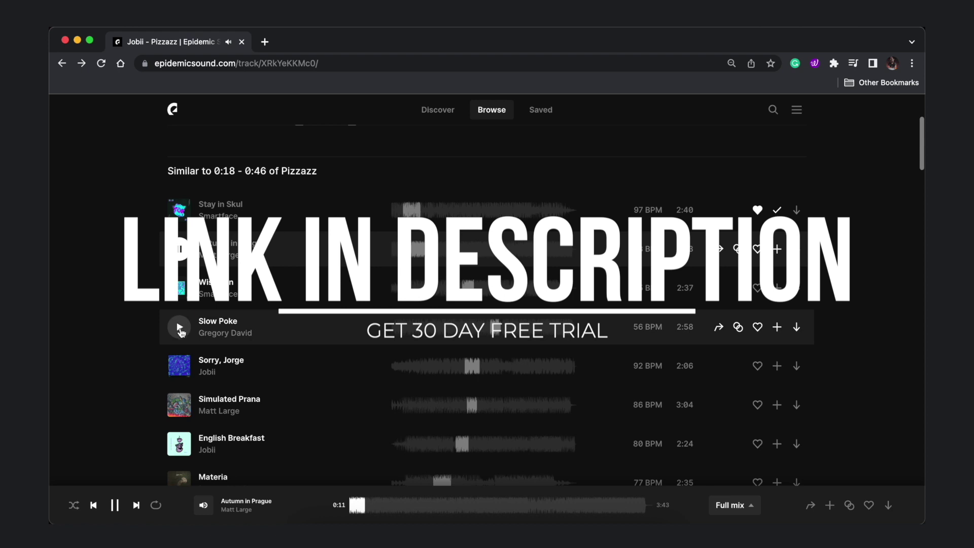
left_click(180, 289)
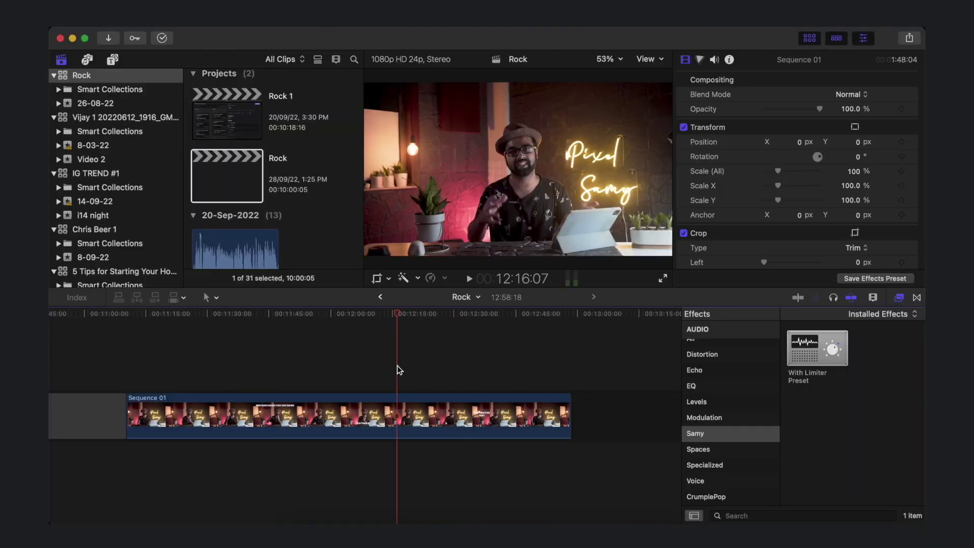
Select the Sequence 01 clip on the timeline so Basic Controls can be applied
left_click(364, 415)
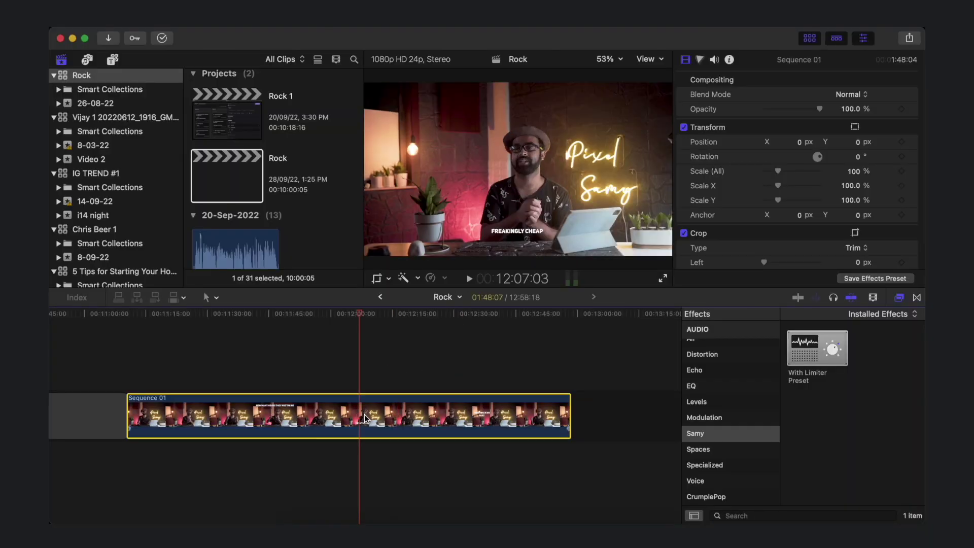
left_click(452, 372)
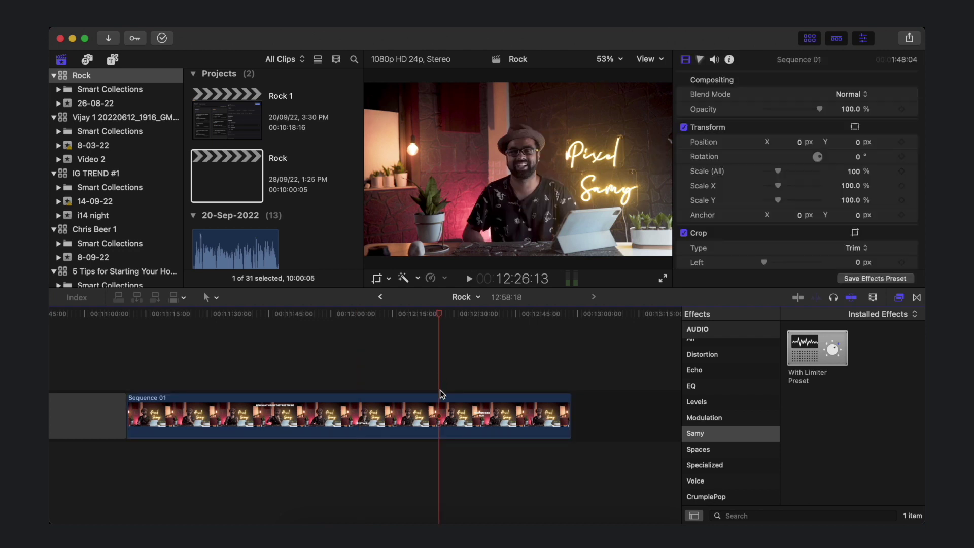
left_click(440, 412)
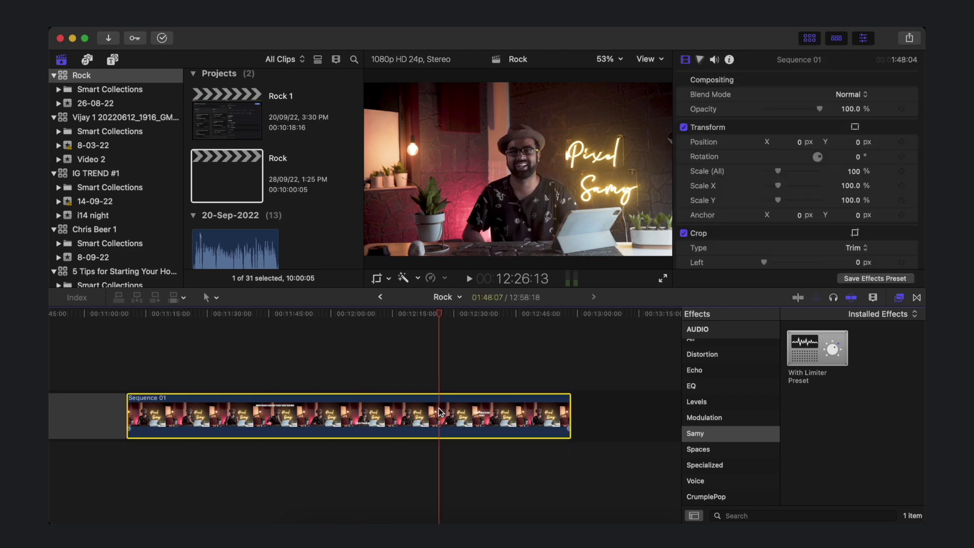
scroll(737, 413, "up", 3)
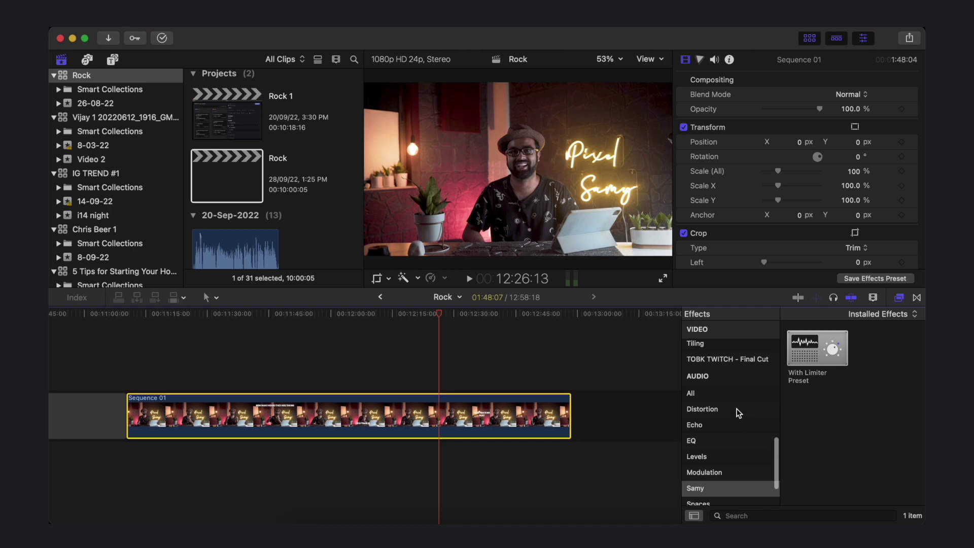
scroll(736, 413, "down", 3)
scroll(736, 413, "up", 8)
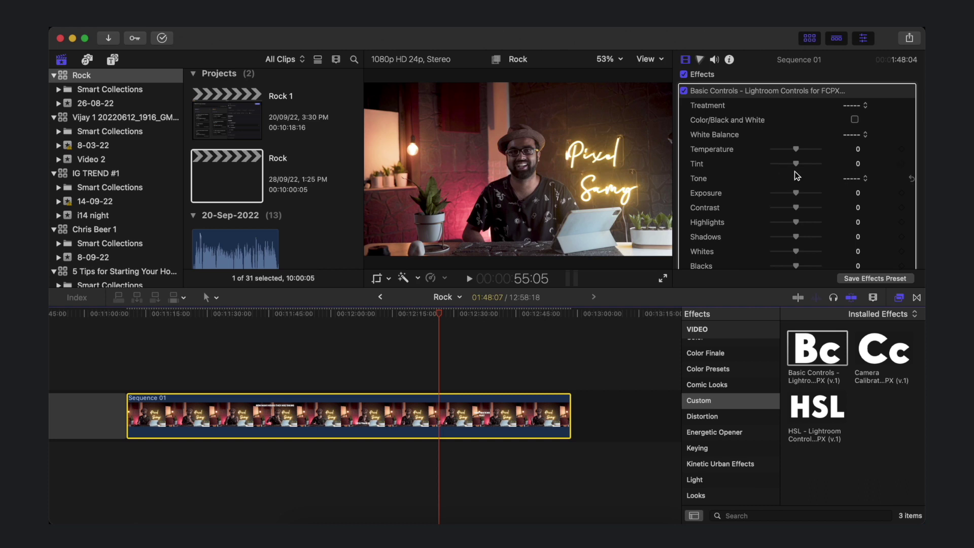
In Basic Controls, set Temperature to −100, Exposure to 3.0 and Contrast to 24.33
left_click_drag(830, 152, 736, 160)
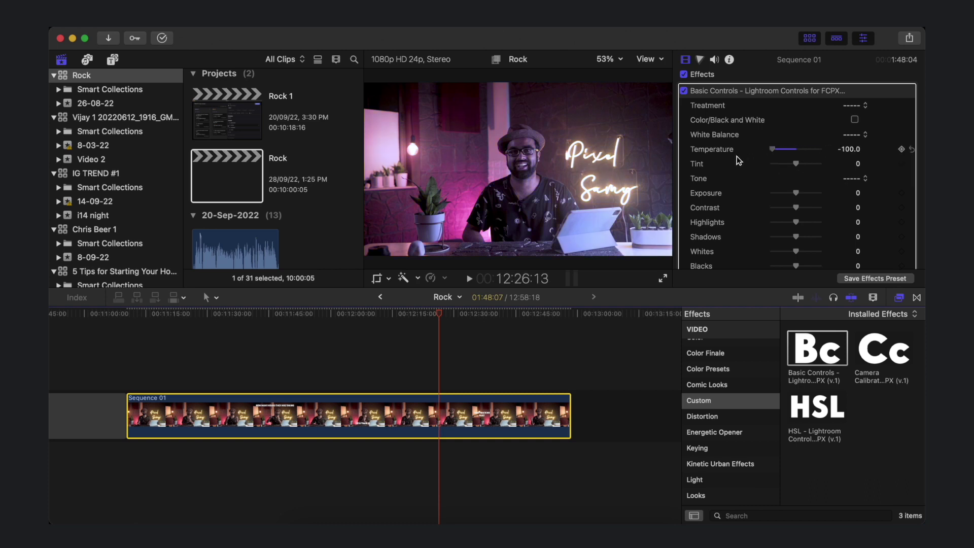
mouse_move(795, 192)
left_mouse_down()
mouse_move(825, 192)
mouse_move(826, 207)
left_mouse_up()
scroll(808, 221, "down", 3)
scroll(808, 221, "down", 2)
left_click_drag(882, 350, 753, 346)
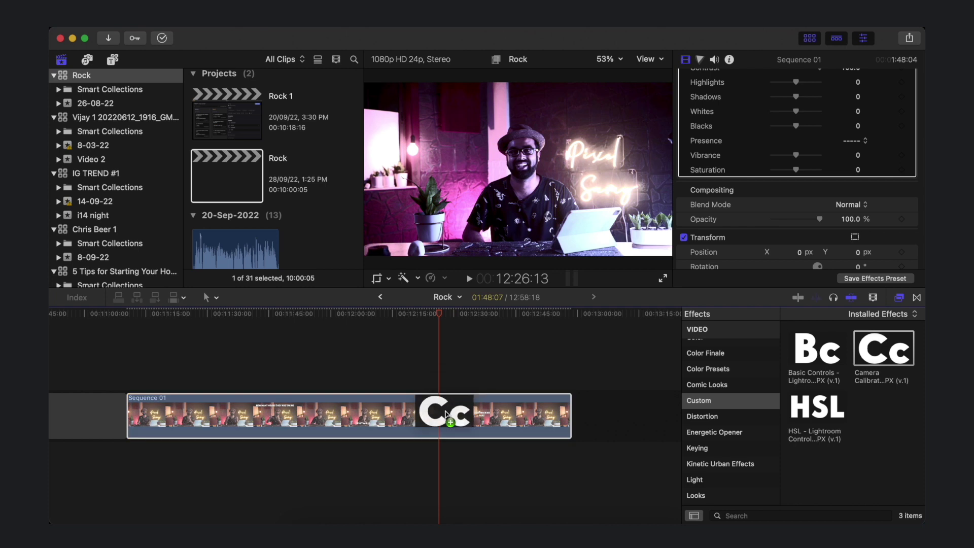
Drop Camera Calibration and HSL from the Custom effects onto the Sequence 01 clip
left_click_drag(754, 346, 449, 415)
left_click_drag(817, 406, 508, 424)
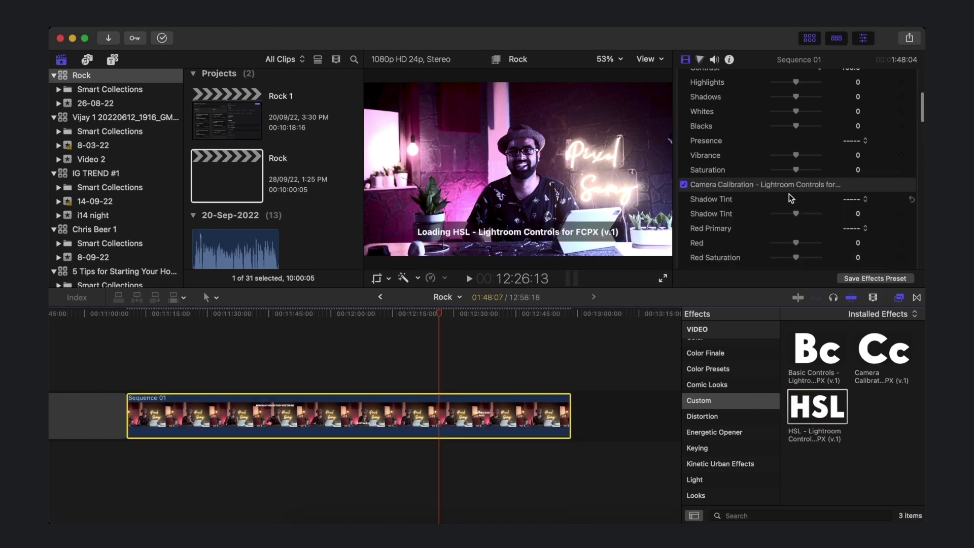
scroll(790, 193, "down", 5)
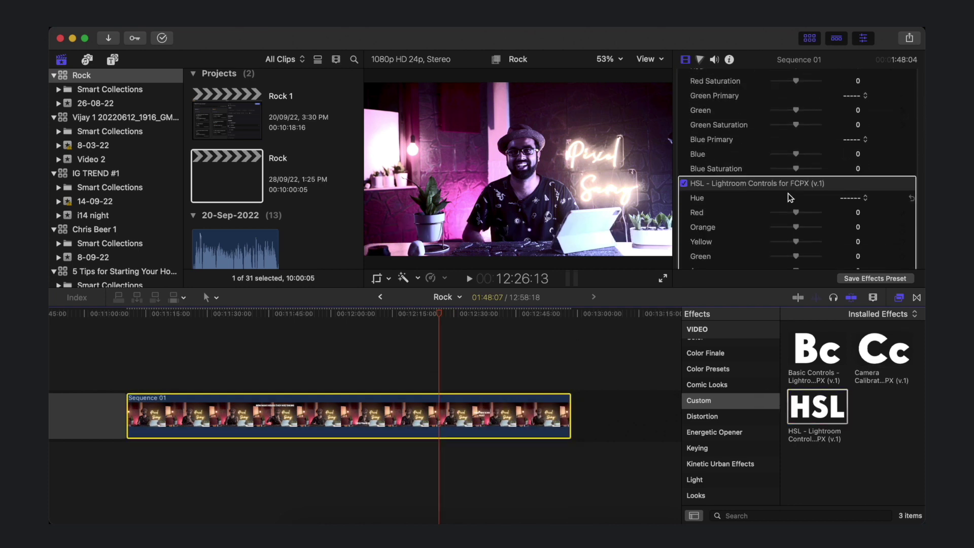
scroll(787, 193, "down", 2)
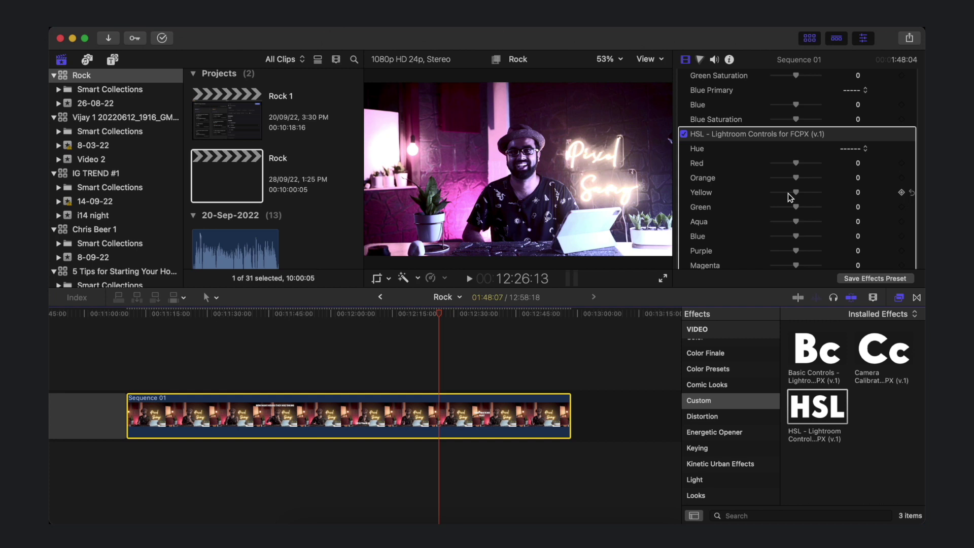
scroll(821, 141, "up", 6)
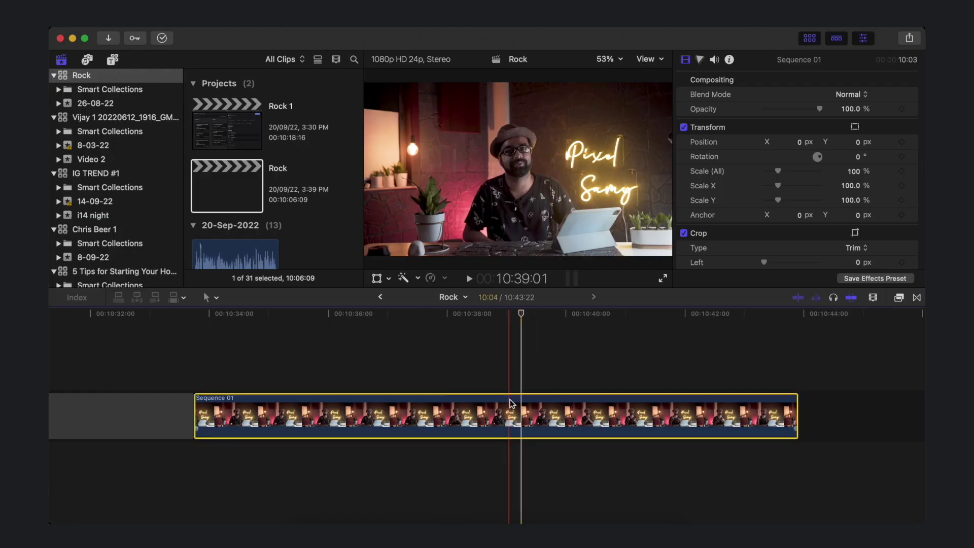
Show the clip's effects list, then search 'eric lenz lightroom fcpx' and open the Lightroom Controls Bundle page
left_click(699, 59)
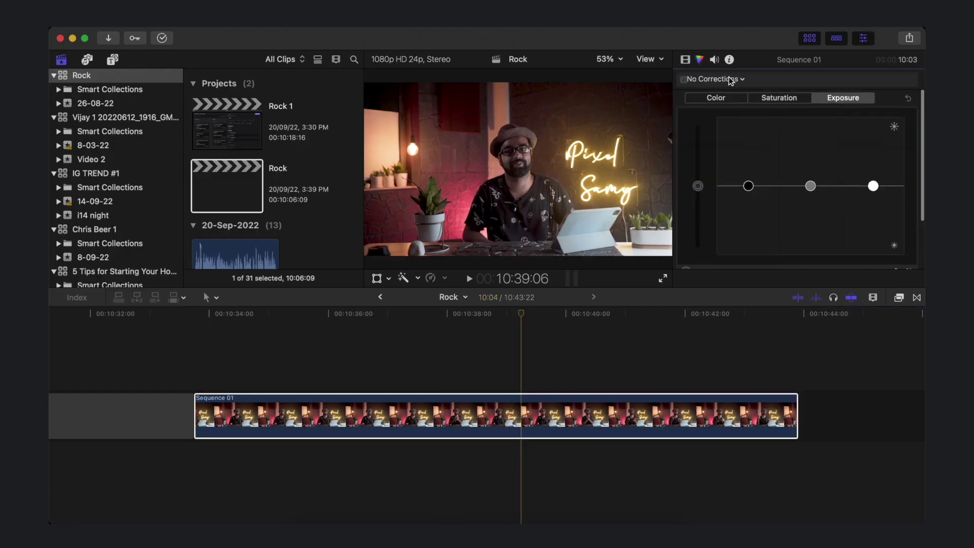
left_click(898, 297)
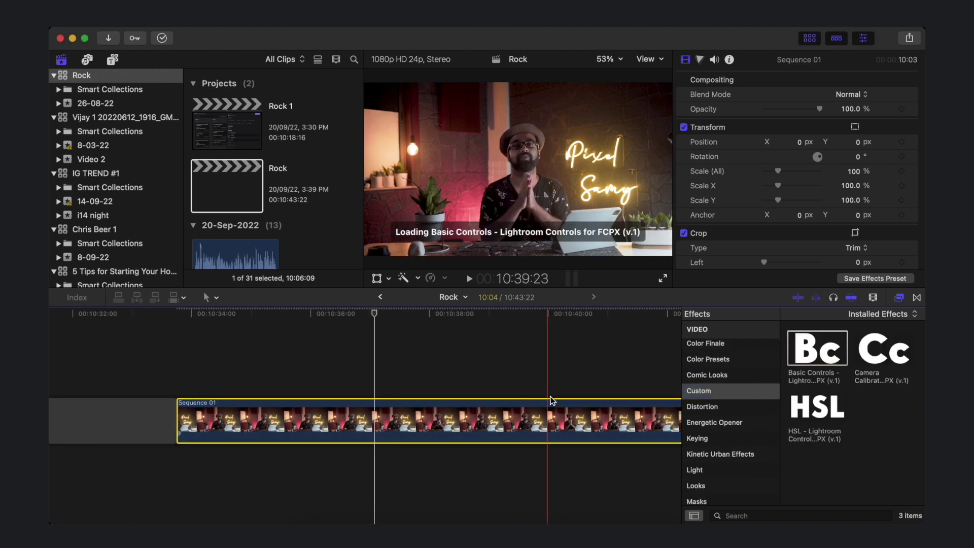
scroll(742, 146, "down", 5)
scroll(748, 130, "down", 5)
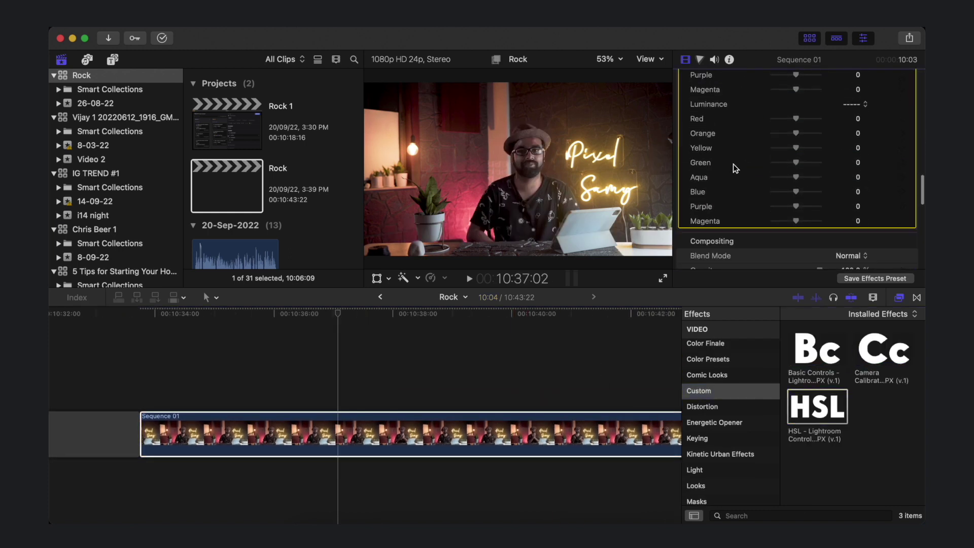
scroll(732, 164, "up", 15)
scroll(744, 168, "down", 1)
left_click_drag(812, 168, 859, 211)
scroll(787, 205, "down", 10)
scroll(823, 229, "down", 3)
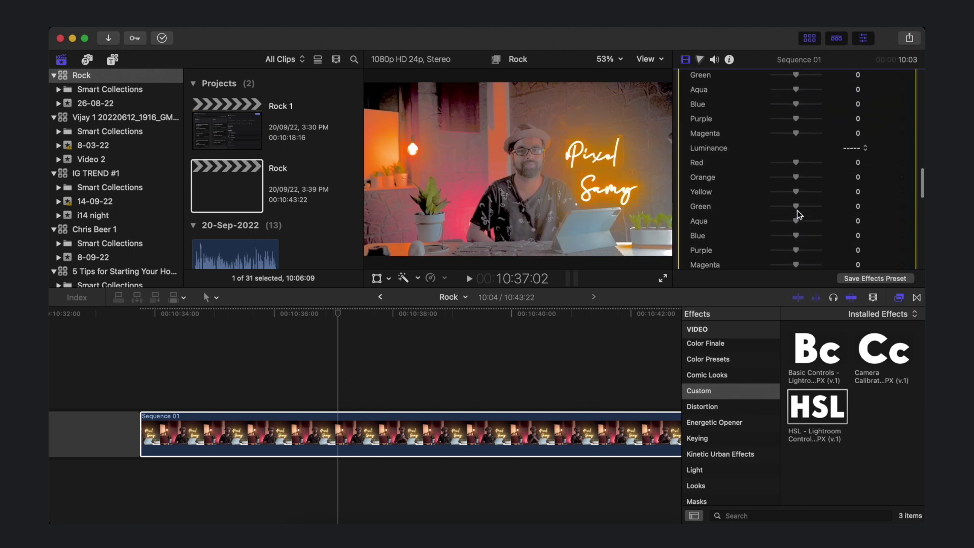
scroll(788, 163, "up", 15)
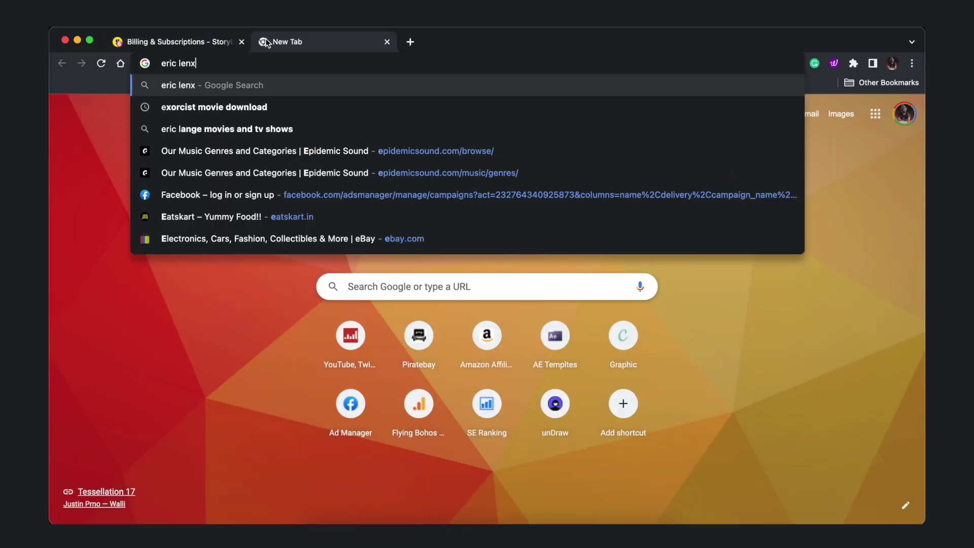
key("Return")
type("lightroom fcpx")
key("Return")
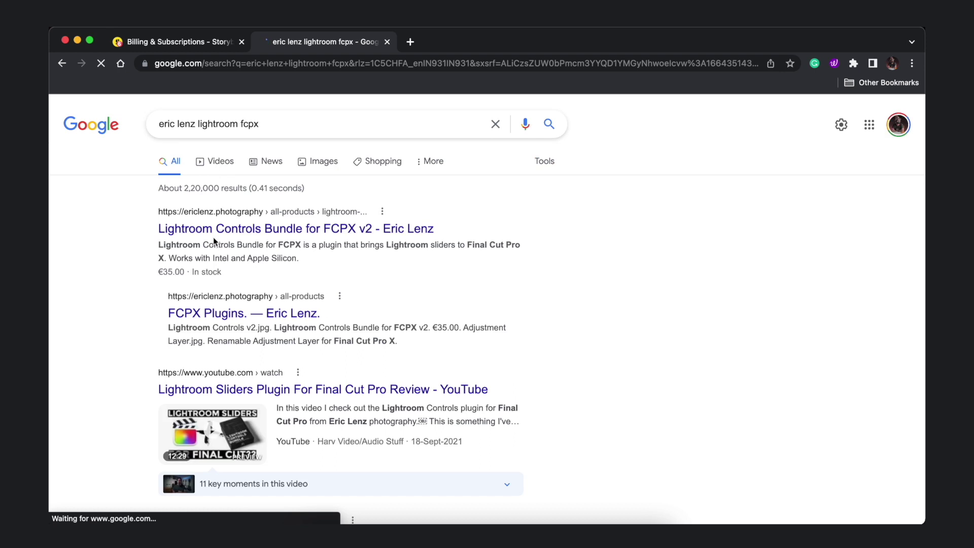
left_click(213, 222)
scroll(472, 313, "down", 3)
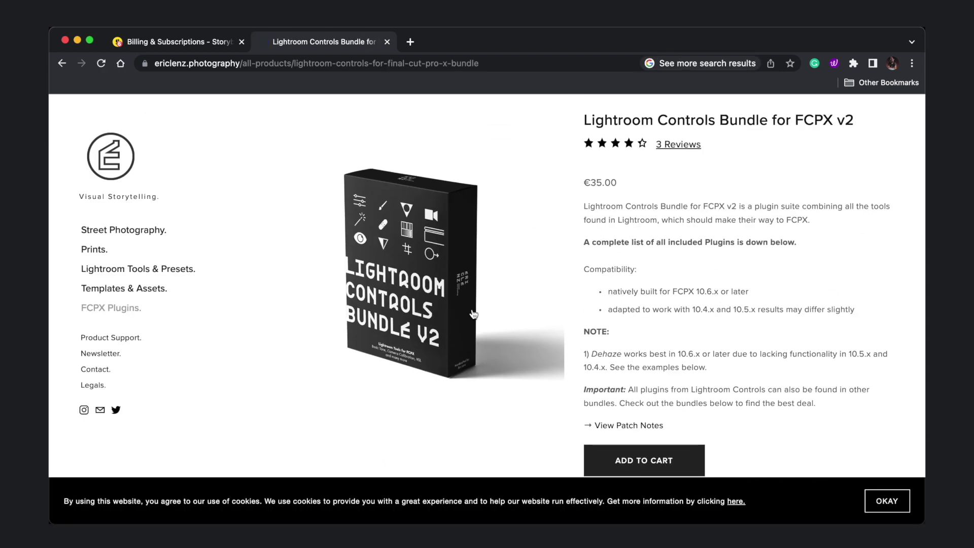
left_click(877, 495)
scroll(614, 363, "down", 4)
scroll(615, 364, "down", 3)
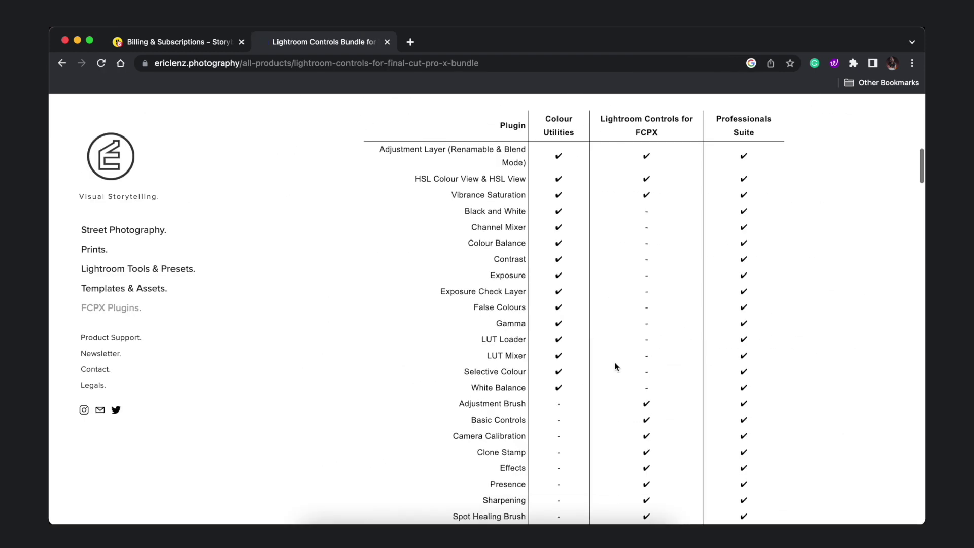
scroll(614, 363, "down", 5)
scroll(614, 366, "down", 3)
scroll(615, 366, "up", 5)
scroll(615, 366, "up", 10)
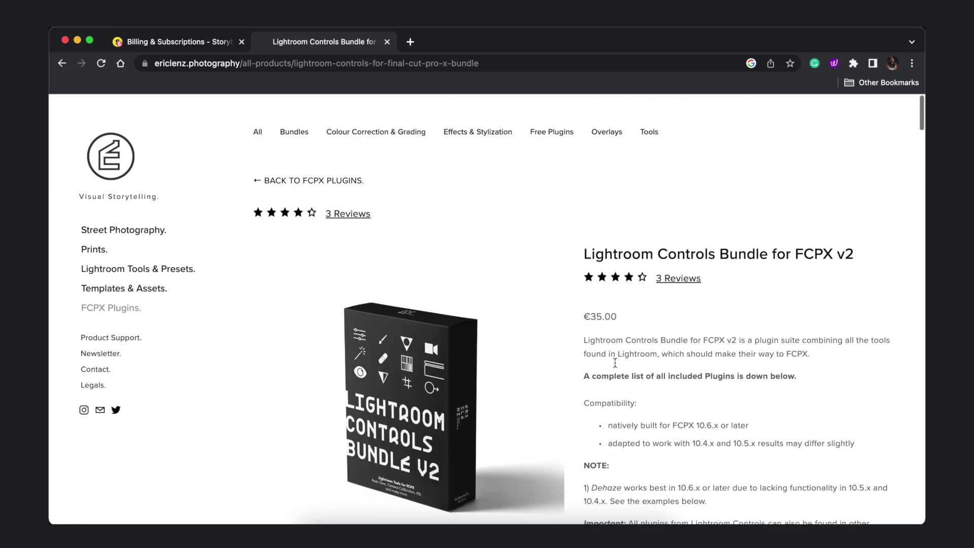